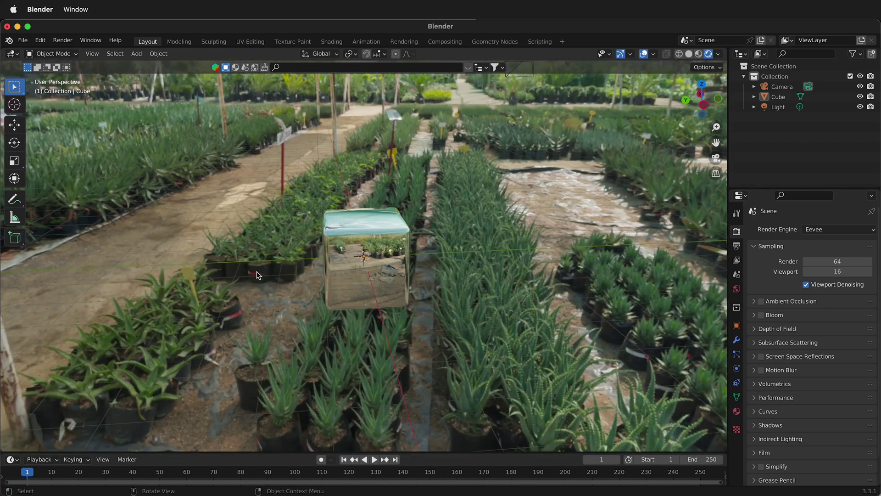
# Orbit around the finished chrome cube that reflects the plant-nursery environment
pyautogui.moveTo(365, 289); pyautogui.dragTo(287, 254, button='middle')
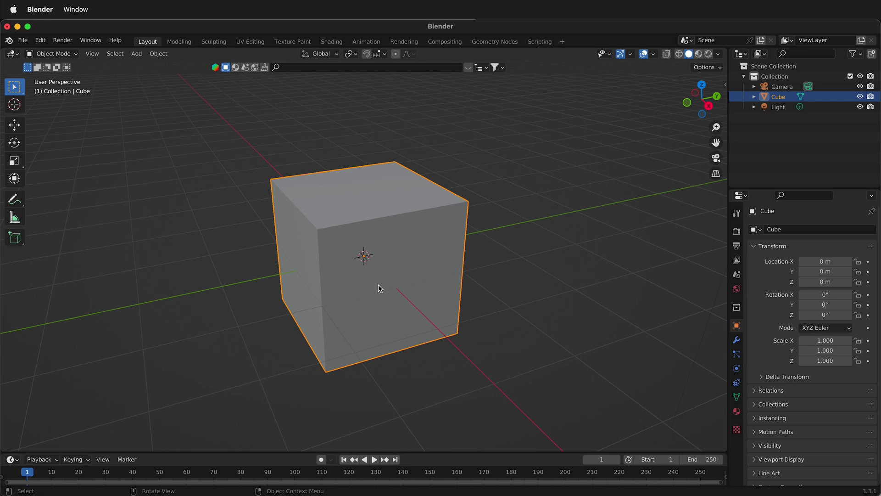
# Bevel every edge of the default cube with two segments in Edit Mode, then return to Object Mode
pyautogui.press('Tab')
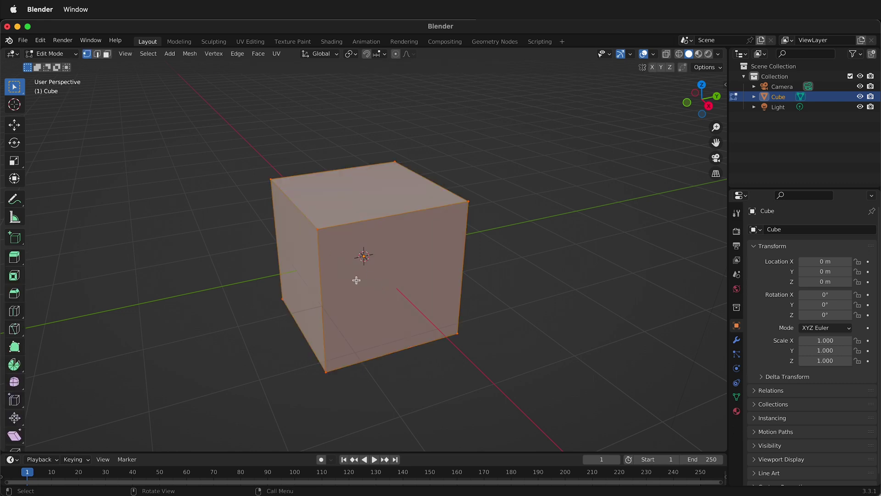
pyautogui.hotkey('ctrl', 'b')
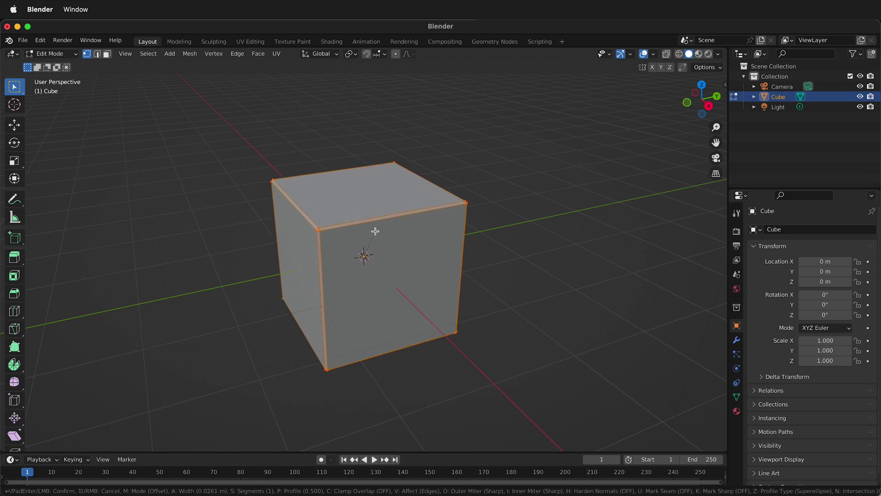
pyautogui.scroll(2, 376, 228)
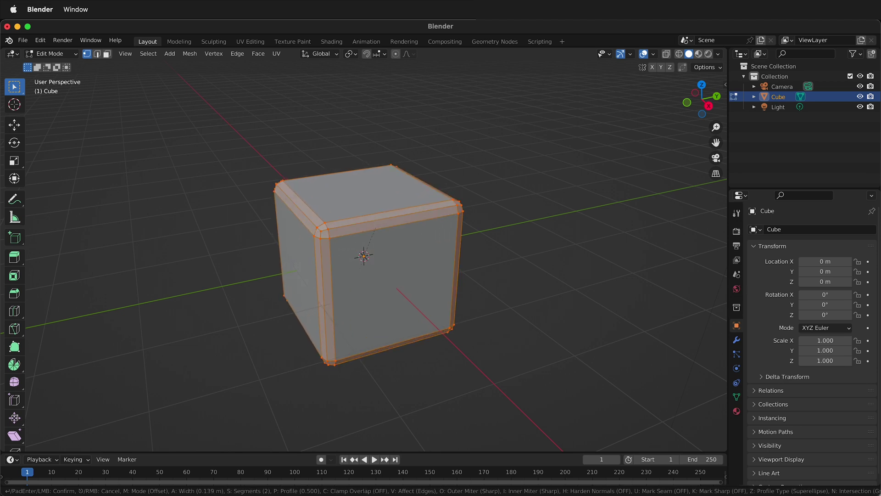
pyautogui.click(376, 228)
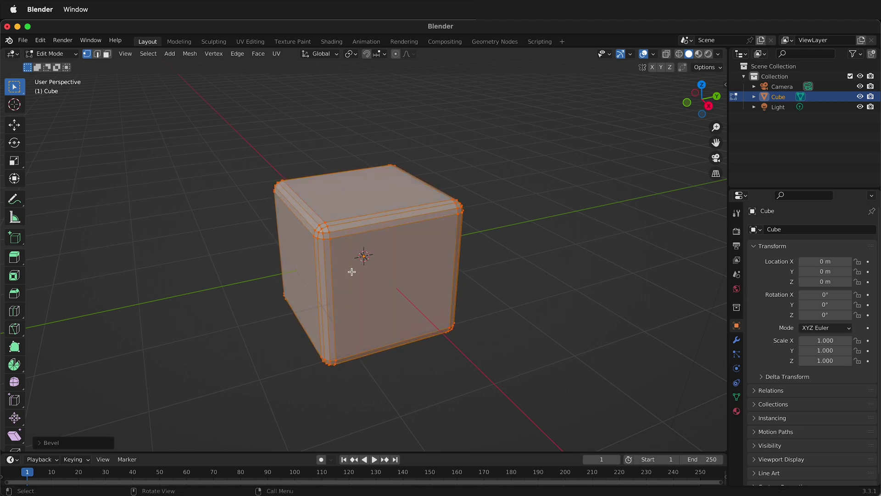
pyautogui.press('Tab')
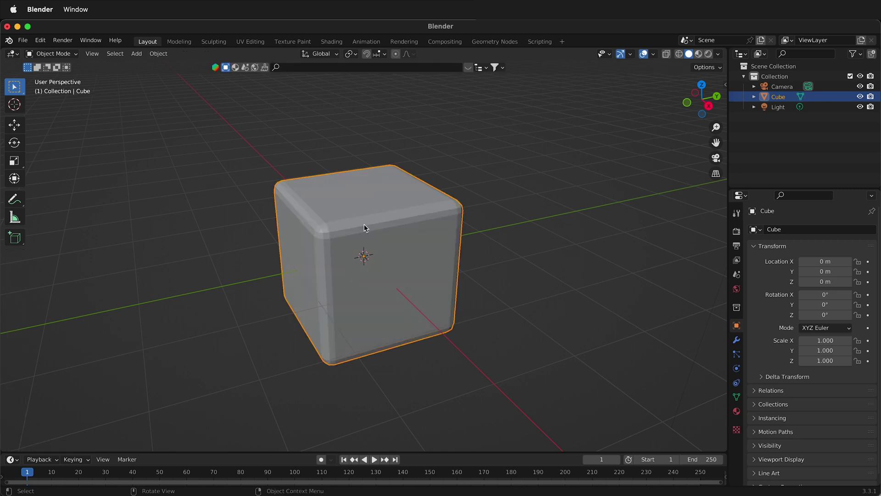
# Shade the bevelled cube smooth and set its material to Metallic 1.000 and Roughness 0.000
pyautogui.rightClick(364, 225)
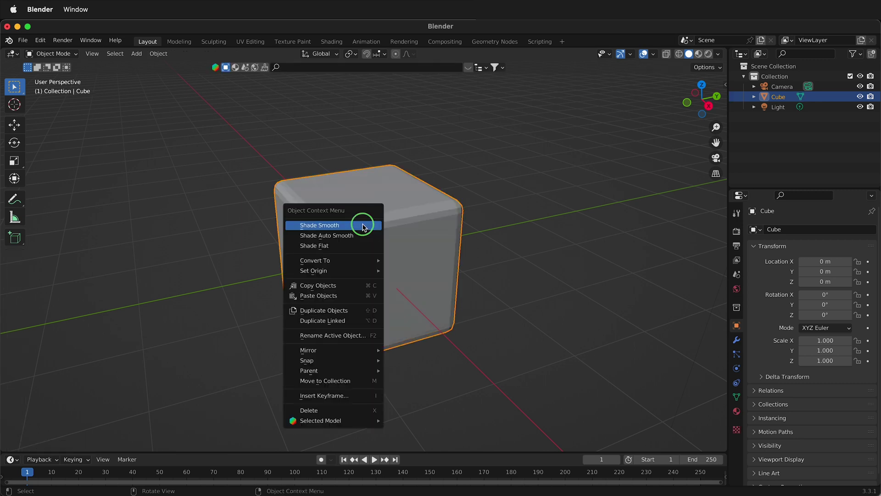
pyautogui.click(365, 226)
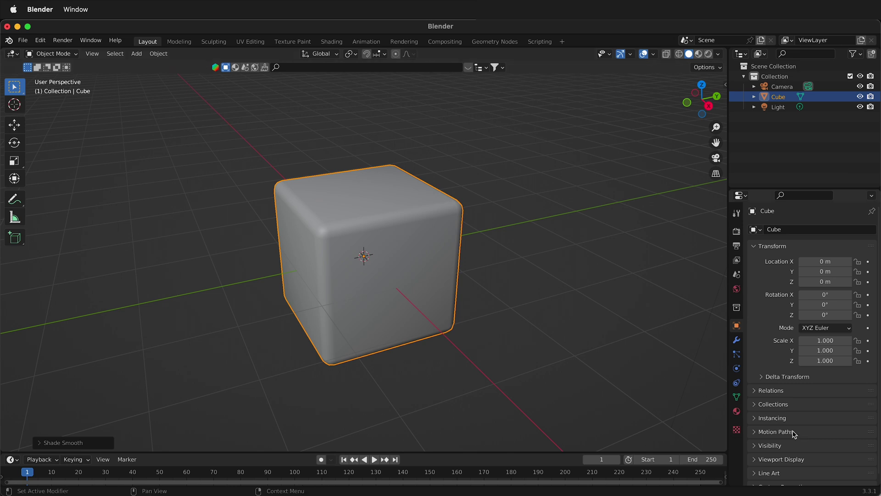
pyautogui.click(737, 411)
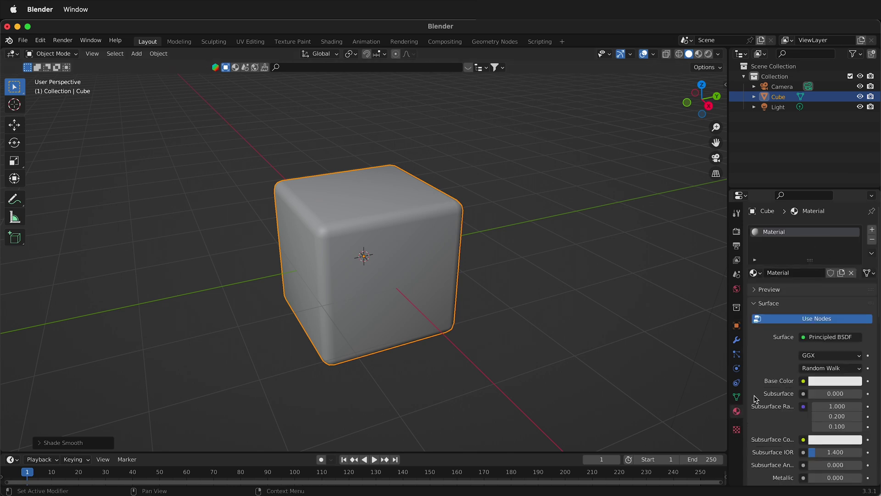
pyautogui.scroll(-4, 757, 399)
pyautogui.moveTo(810, 416)
pyautogui.mouseDown()
pyautogui.moveTo(863, 417)
pyautogui.moveTo(810, 424)
pyautogui.mouseUp()
pyautogui.scroll(-2, 788, 454)
# Deselect the cube, switch to Material Preview shading, and zoom and orbit to see its chrome reflections
pyautogui.click(520, 271)
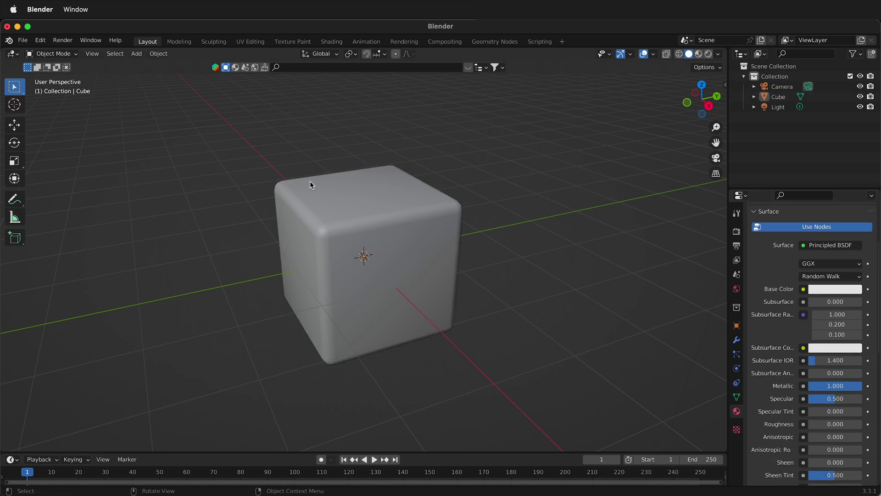
pyautogui.click(697, 55)
pyautogui.scroll(3, 396, 195)
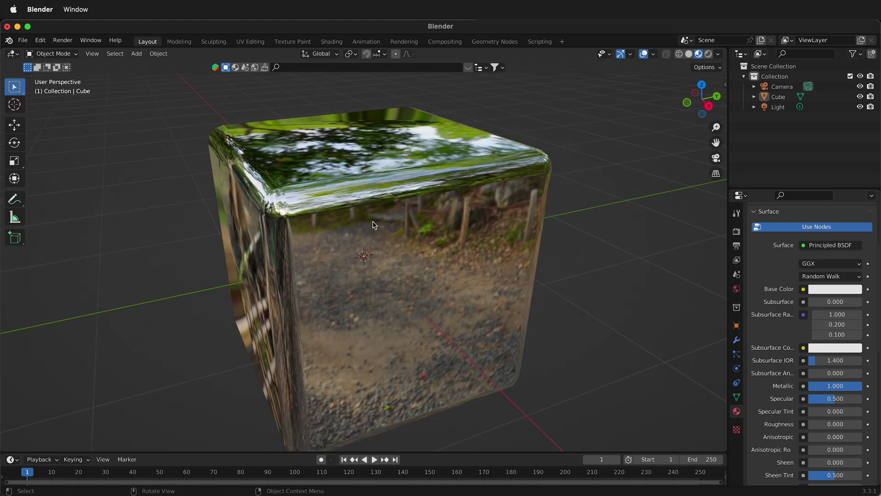
pyautogui.moveTo(364, 261); pyautogui.dragTo(604, 122, button='middle')
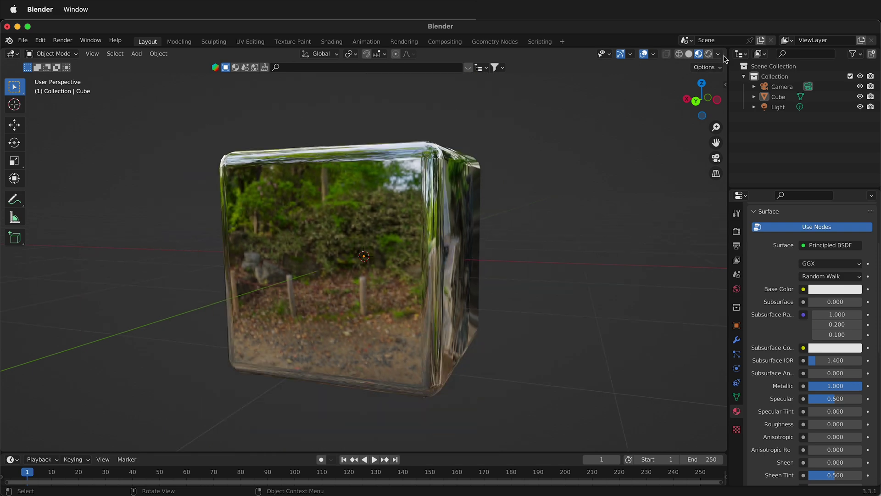
# Switch the preview lighting to the fourth, indoor-room HDRI and orbit to a side-on view of the cube
pyautogui.click(719, 54)
pyautogui.click(711, 143)
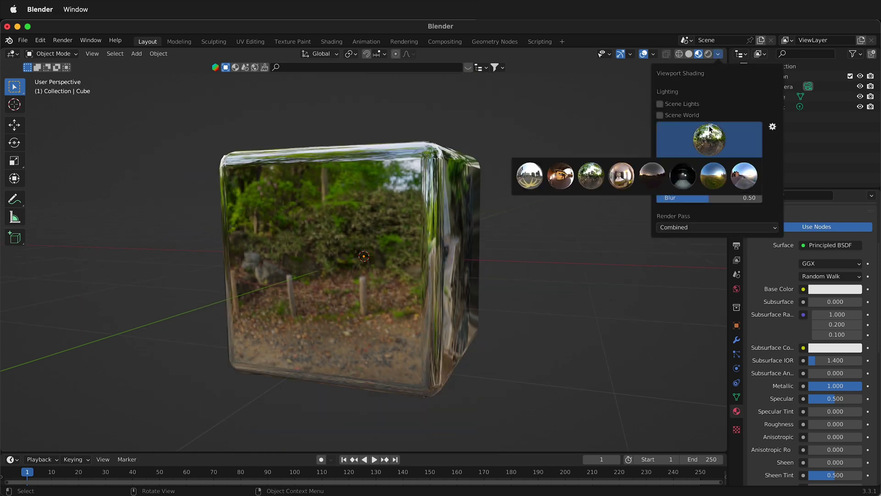
pyautogui.click(620, 188)
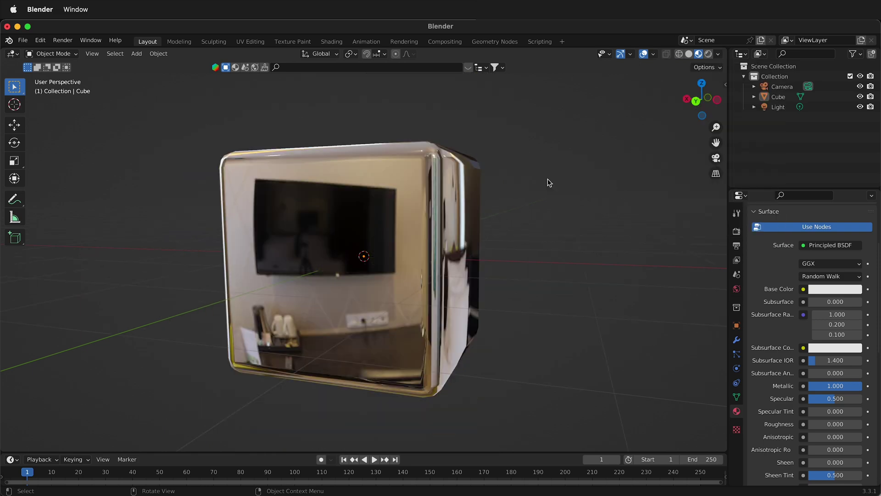
pyautogui.moveTo(41, 411); pyautogui.dragTo(421, 355, button='middle')
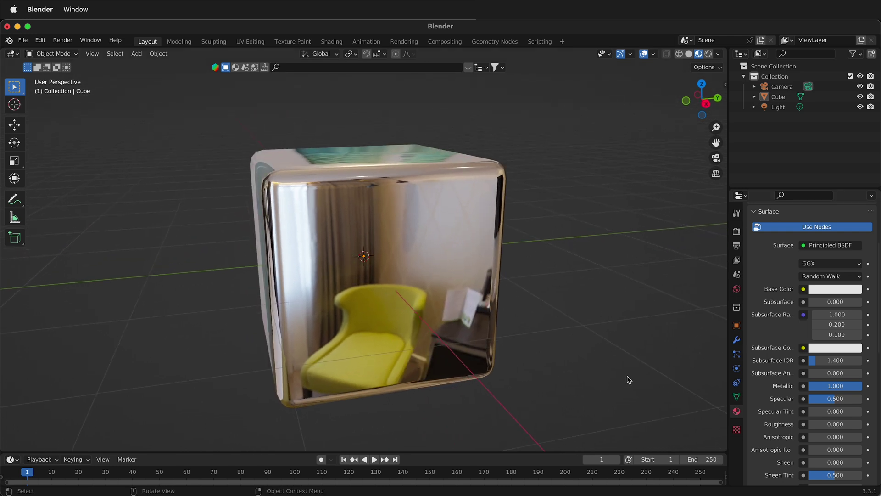
pyautogui.moveTo(663, 353); pyautogui.dragTo(357, 265, button='middle')
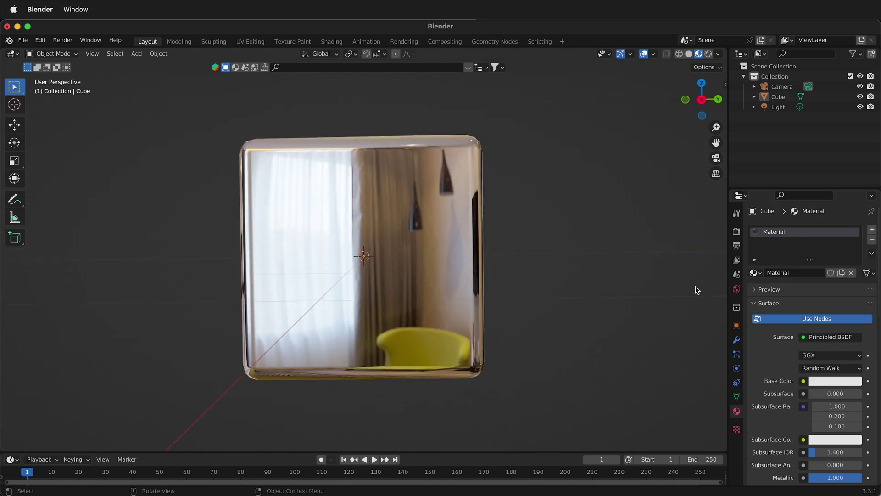
# Set the World background colour to a dark green
pyautogui.click(736, 289)
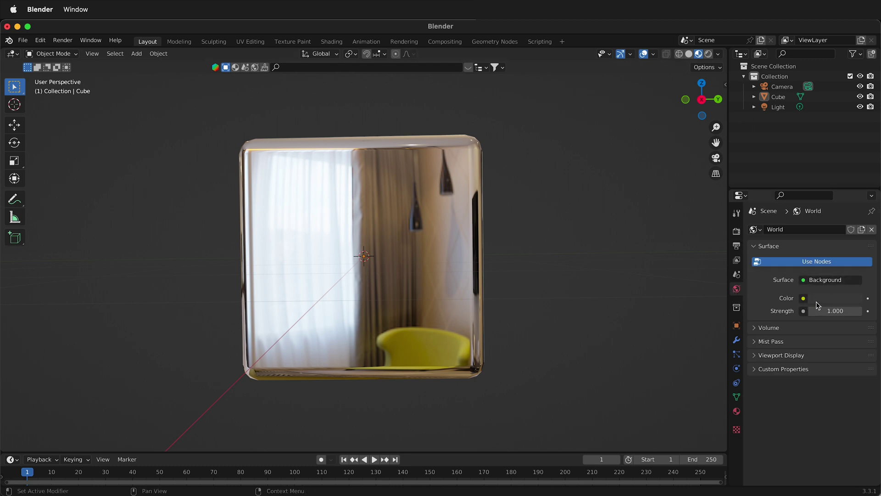
pyautogui.click(834, 302)
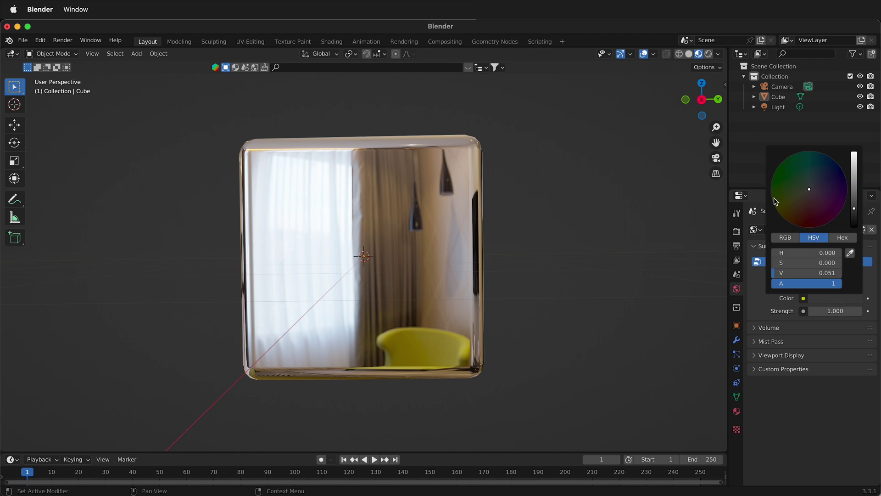
pyautogui.moveTo(775, 201); pyautogui.dragTo(786, 207)
pyautogui.click(791, 179)
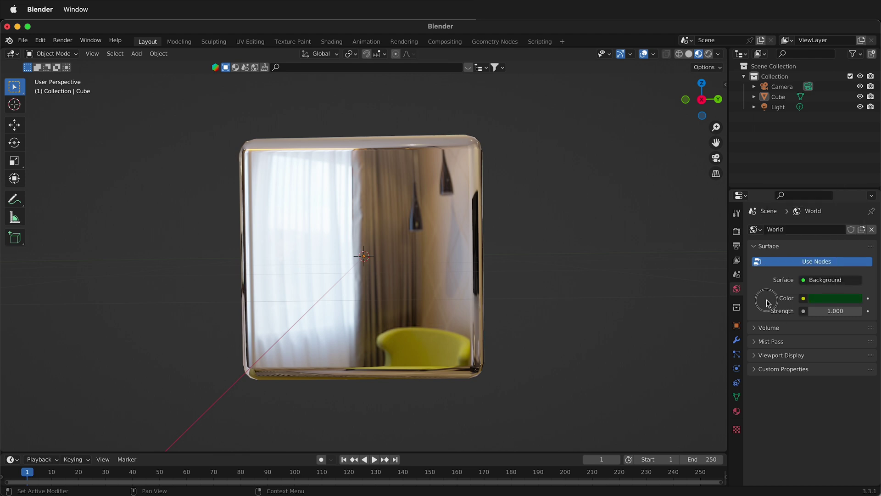
# Switch the viewport to Rendered shading and orbit around the green-reflecting cube
pyautogui.click(708, 54)
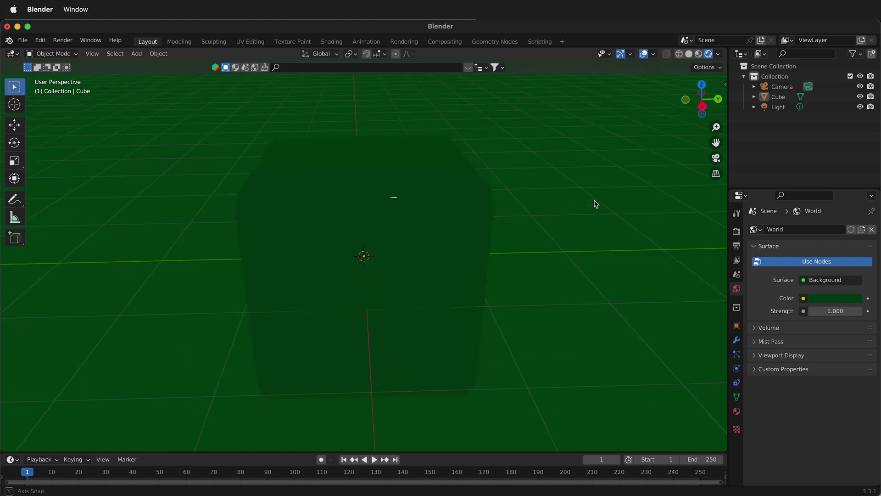
pyautogui.moveTo(596, 203); pyautogui.dragTo(627, 170, button='middle')
pyautogui.moveTo(550, 177); pyautogui.dragTo(558, 225, button='middle')
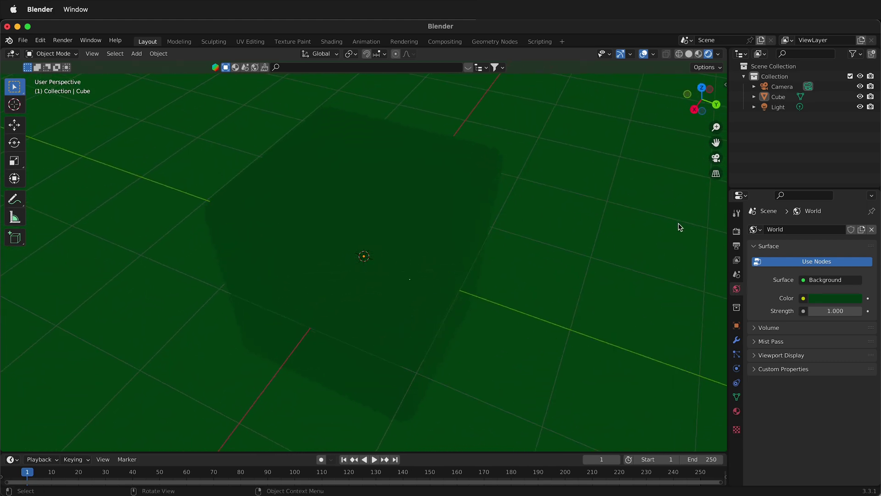
# Drive the World colour with an empty Environment Texture, leaving the render magenta
pyautogui.click(804, 299)
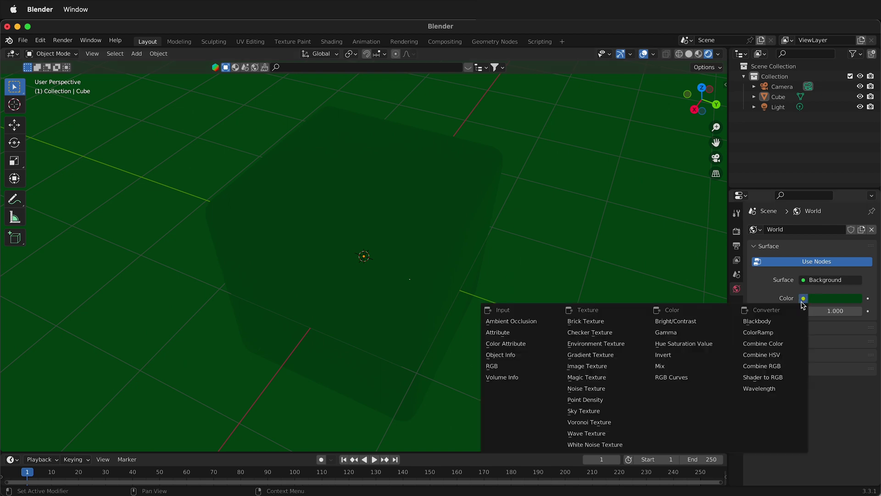
pyautogui.click(598, 345)
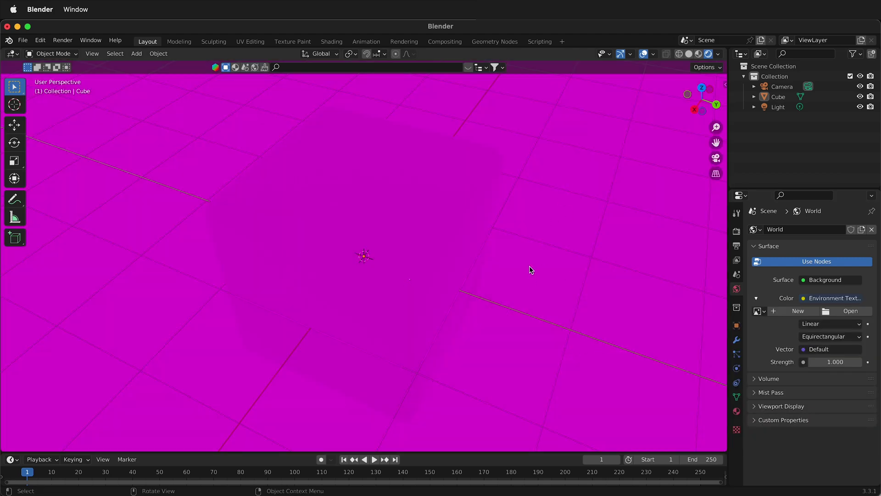
pyautogui.moveTo(531, 270); pyautogui.dragTo(577, 214, button='middle')
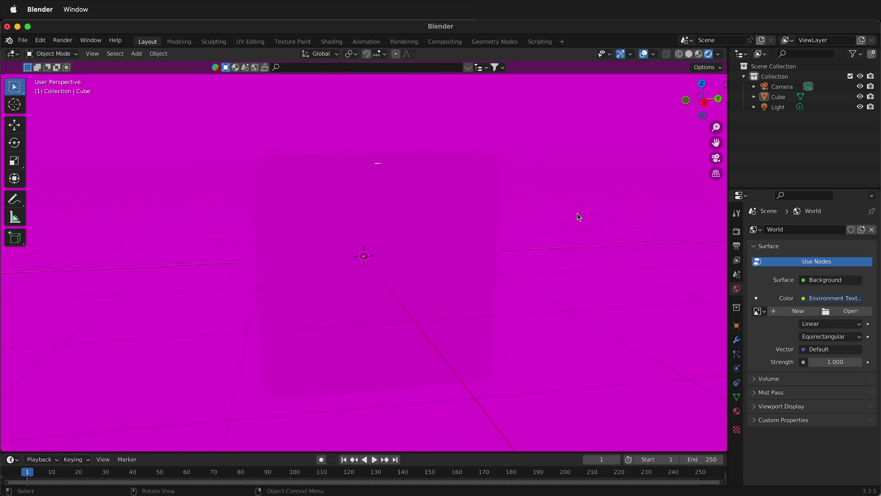
# Browse the hdri folder and select aloe_farm_shade_house_4k.exr for the Environment Texture
pyautogui.click(832, 313)
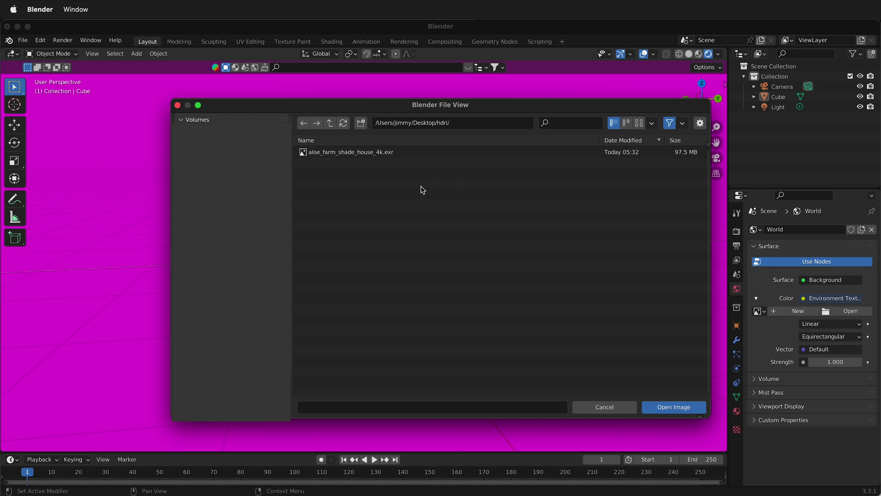
pyautogui.click(352, 154)
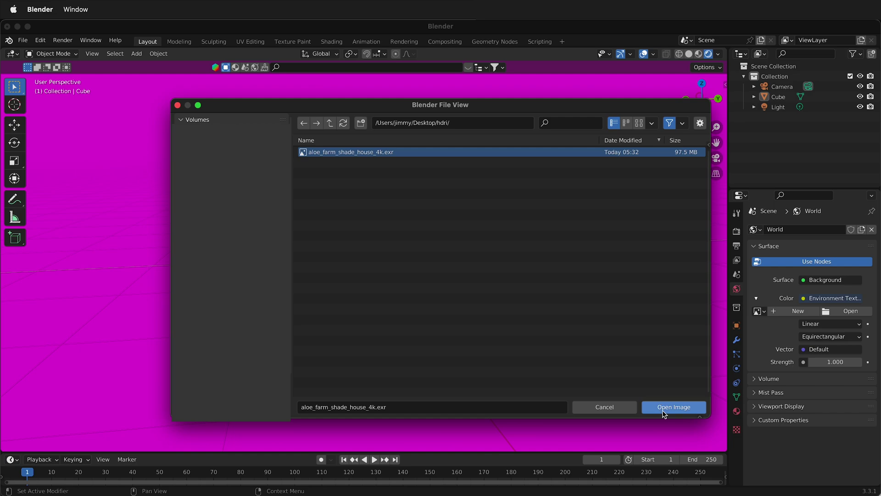
# Load aloe_farm_shade_house_4k.exr as the world, orbit and zoom around the cube, and view render settings
pyautogui.click(662, 409)
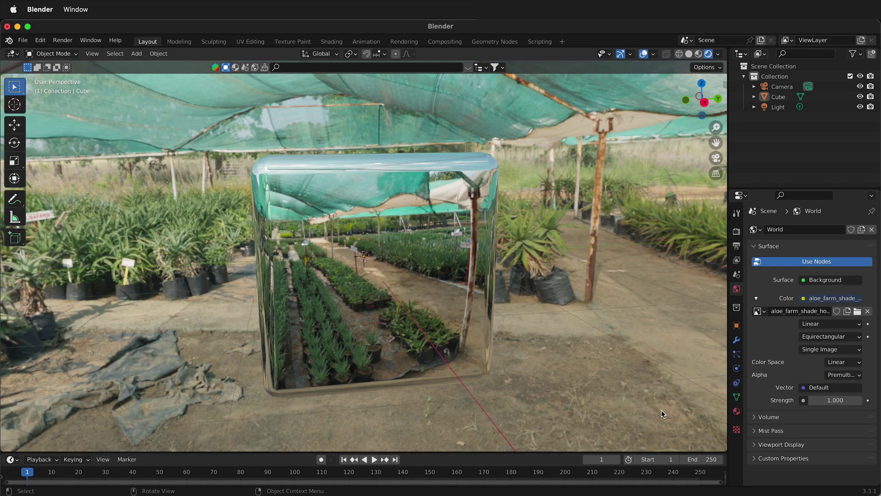
pyautogui.moveTo(362, 263); pyautogui.dragTo(351, 314, button='middle')
pyautogui.scroll(-5, 500, 272)
pyautogui.click(737, 231)
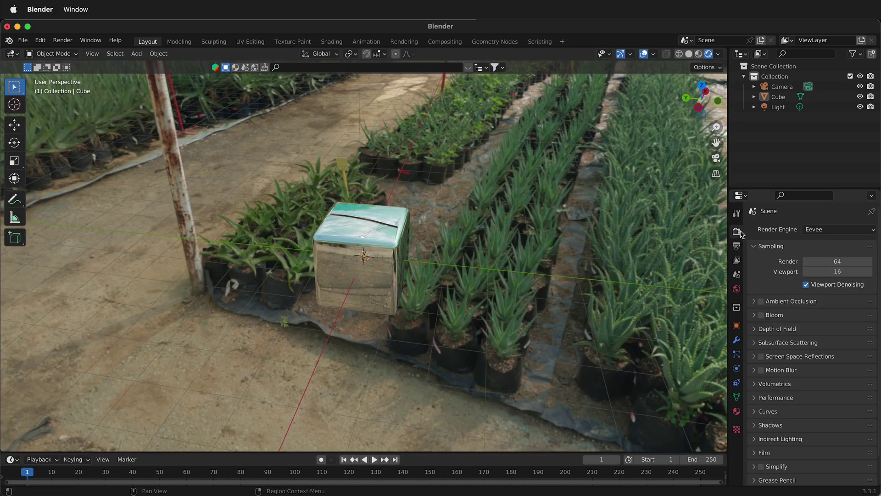